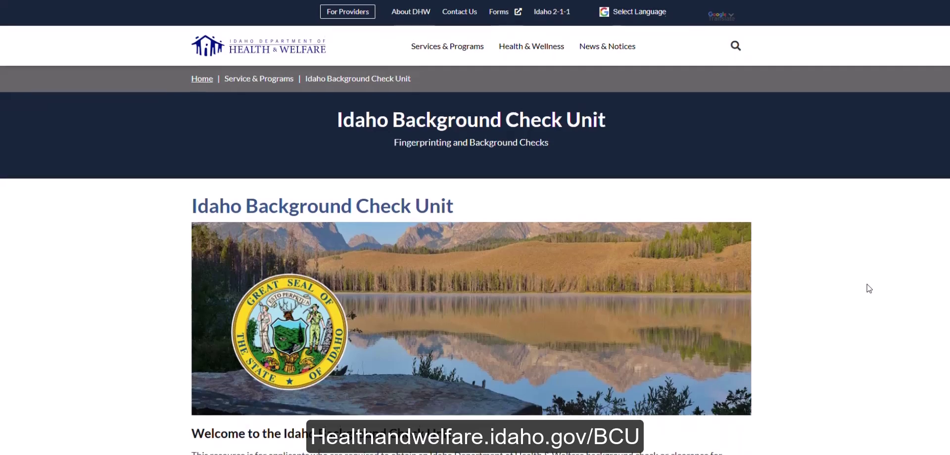
- Open the Agency/Provider login from the Idaho Background Check Unit page and continue past the restricted-system notice
scroll(869, 288, down, 7)
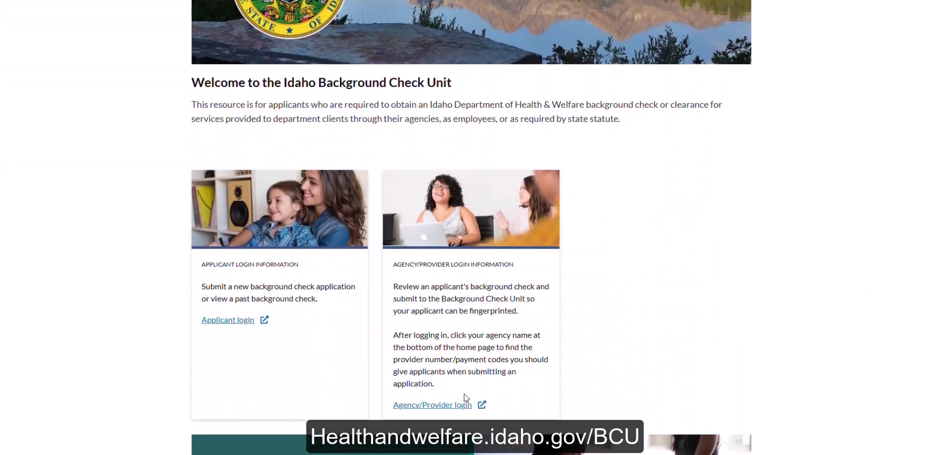
click(443, 407)
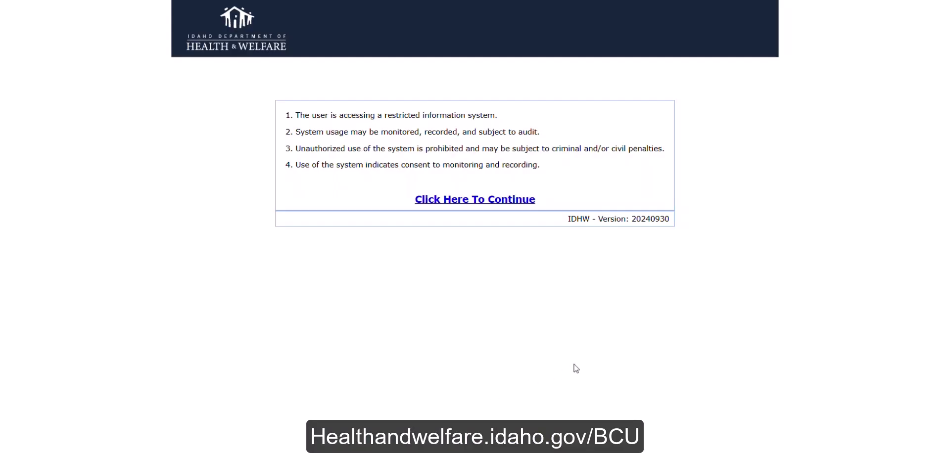
click(522, 202)
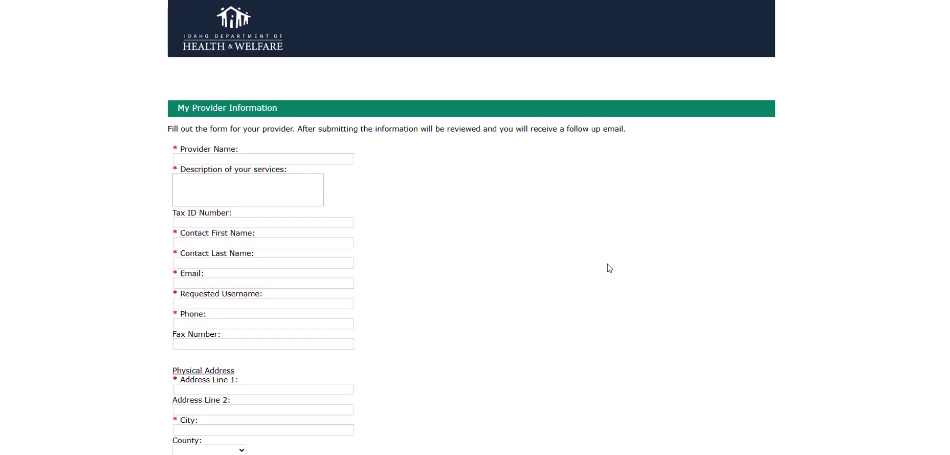
- Examine the fields of the My Provider Information form, from contact details and addresses down to the Services list
scroll(607, 268, down, 5)
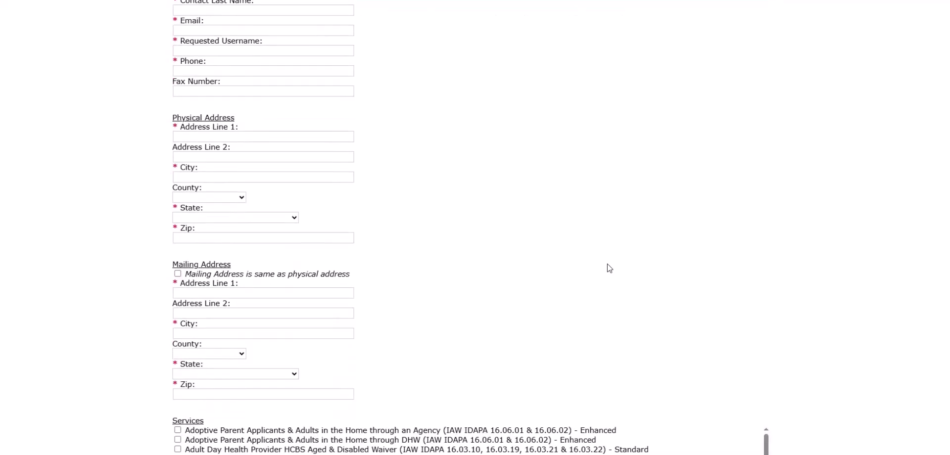
scroll(609, 268, down, 3)
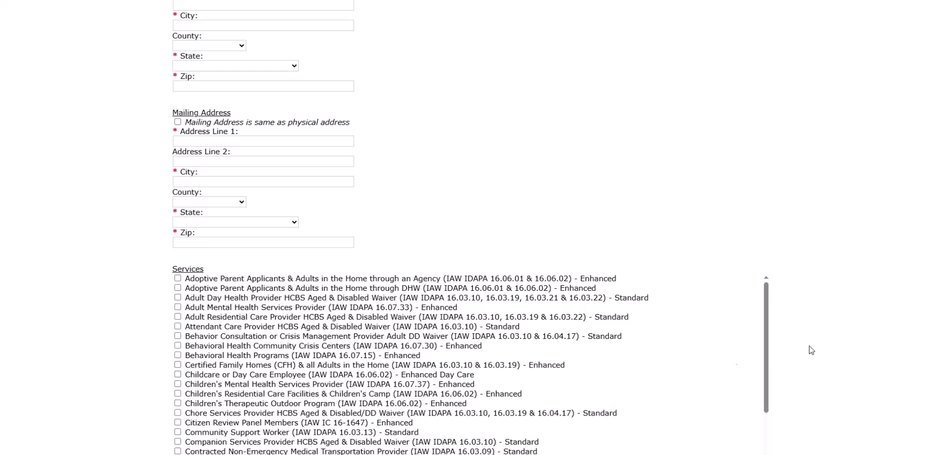
scroll(912, 335, down, 3)
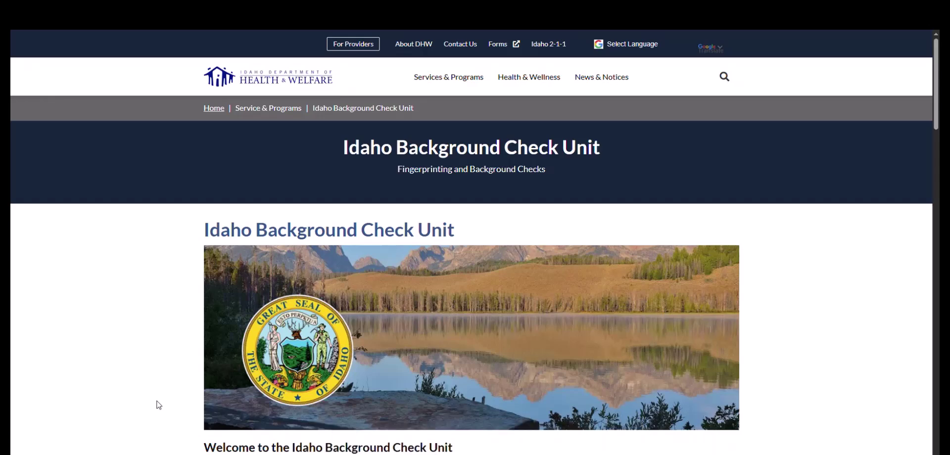
- Go to the applicant login from the Background Check Unit page and open the new user registration form
scroll(158, 405, down, 7)
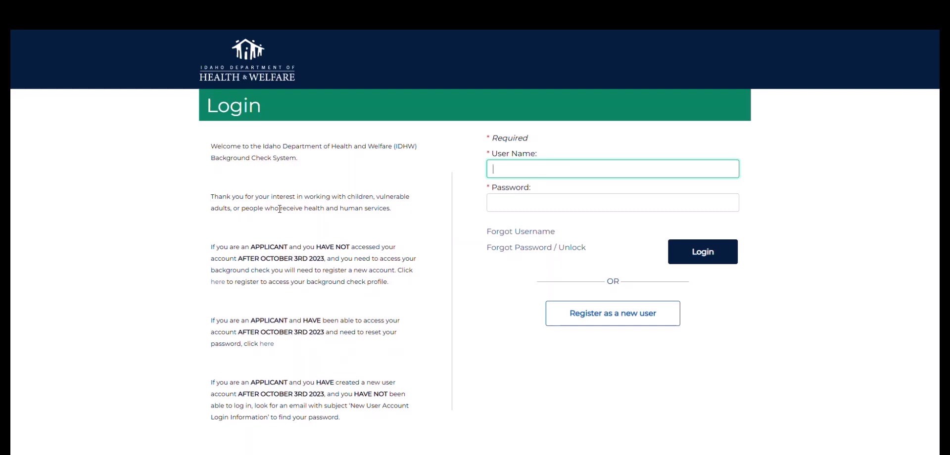
click(621, 319)
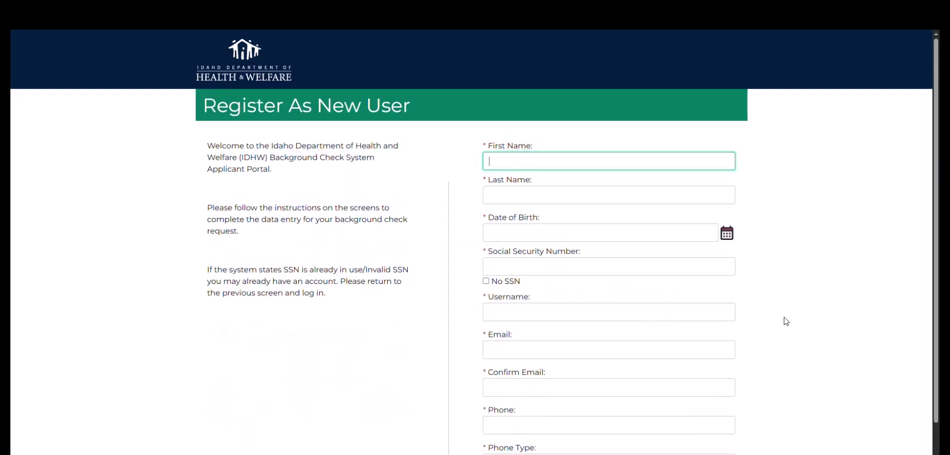
scroll(786, 322, down, 1)
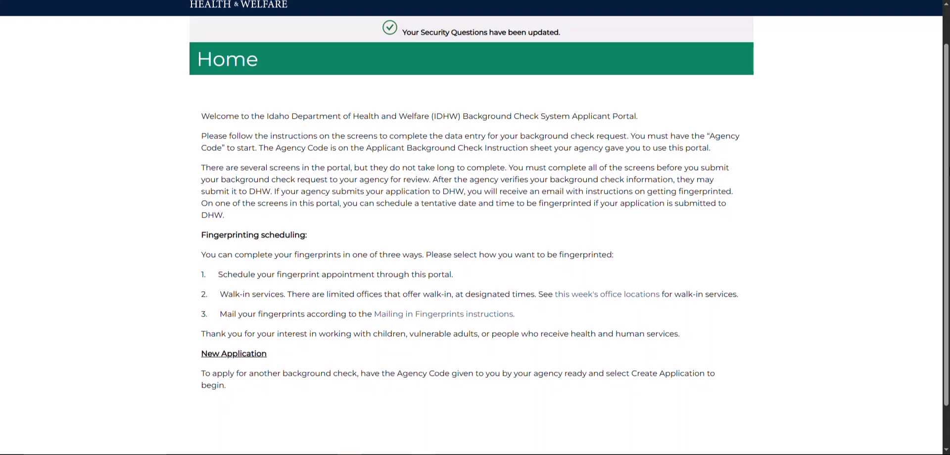
- Create a new background check application and search for the agency using its pay code
scroll(906, 171, down, 1)
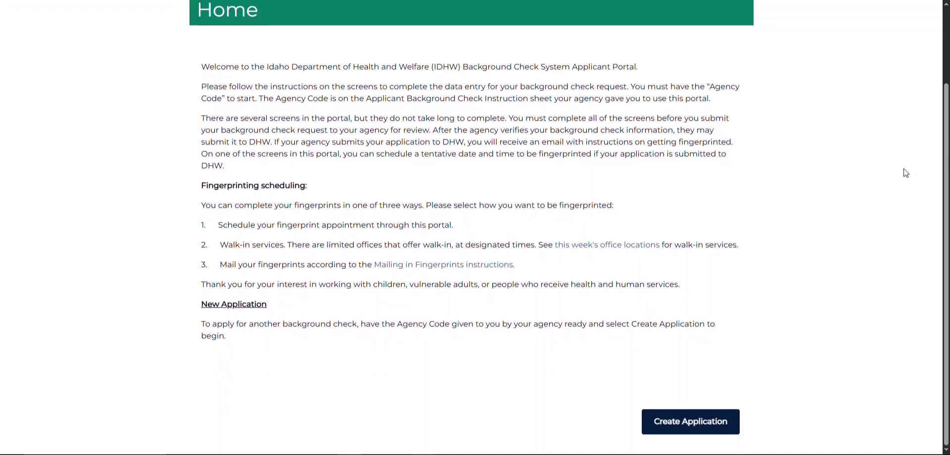
click(691, 425)
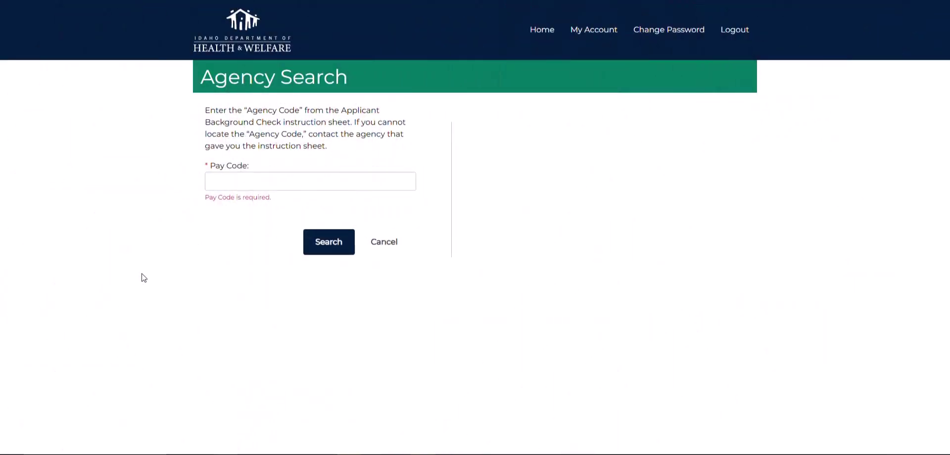
click(237, 181)
text(ASCCSR)
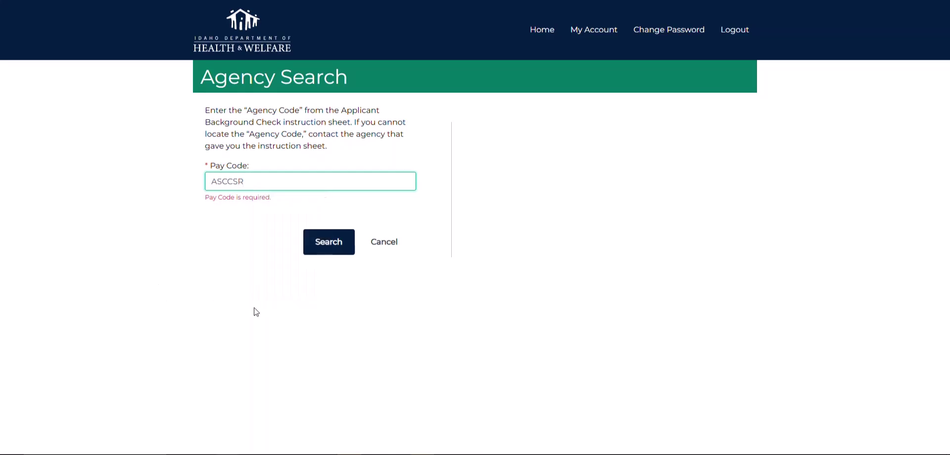
click(328, 248)
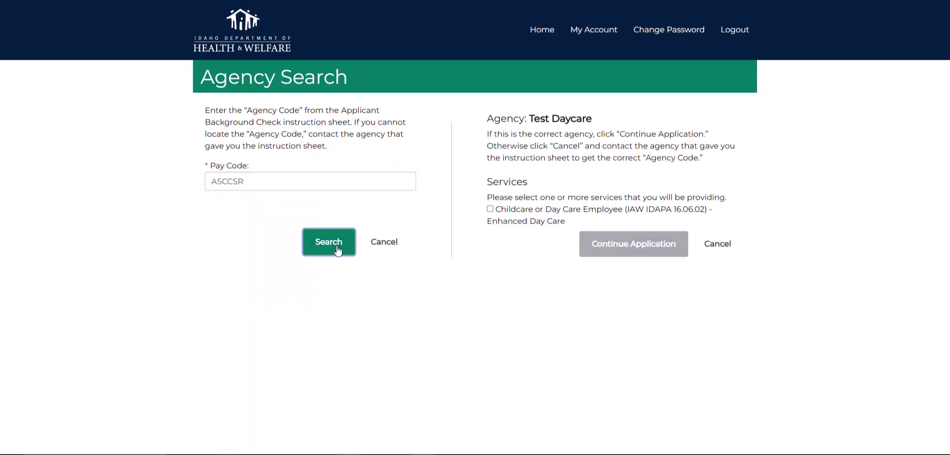
- Select the Childcare or Day Care Employee service for Test Daycare, continue the application and look through the Profile form
click(490, 210)
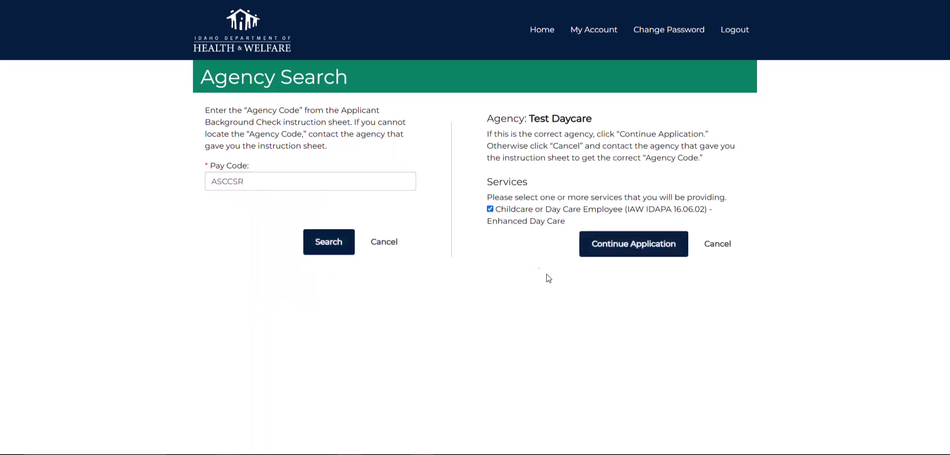
click(657, 252)
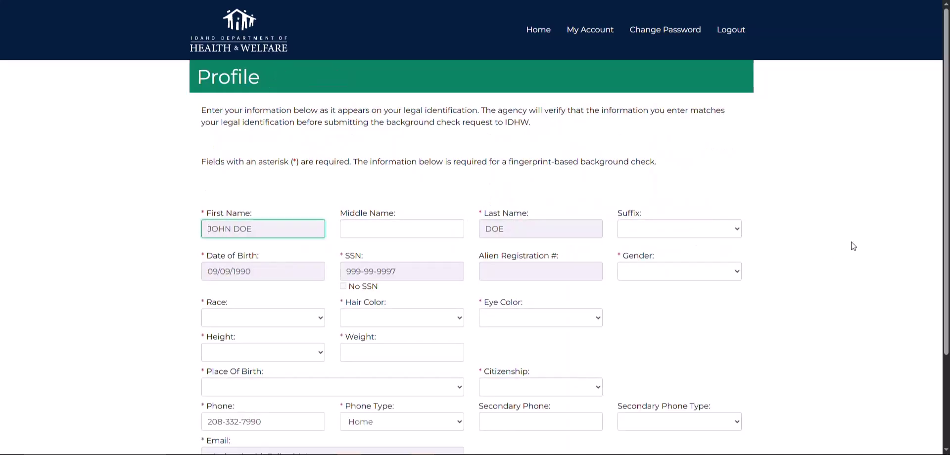
scroll(856, 245, down, 1)
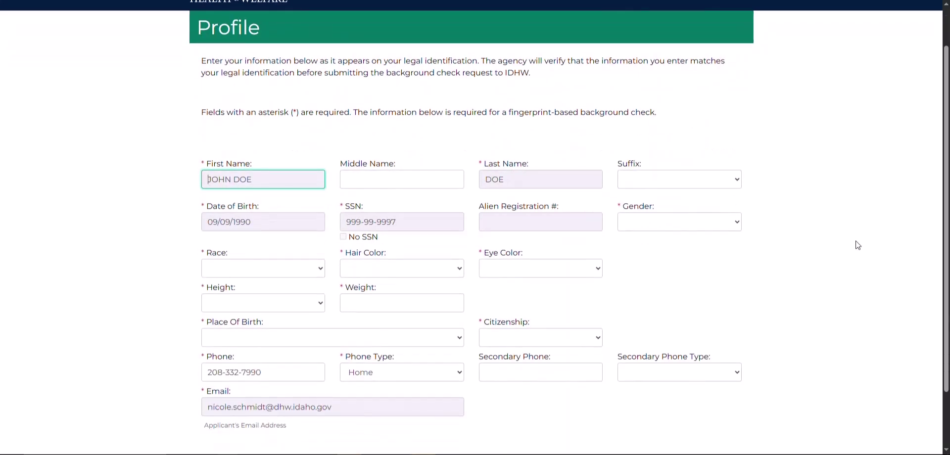
scroll(858, 246, down, 1)
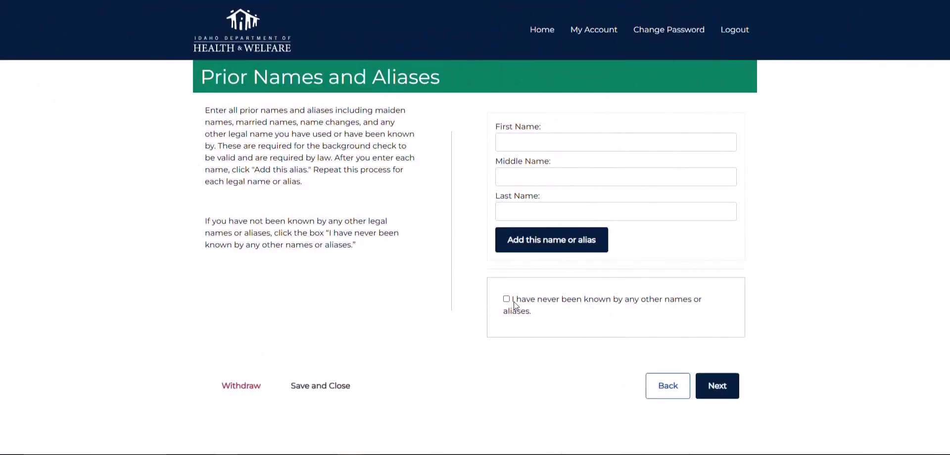
- Declare that the applicant has never been known by any other names or aliases, and proceed
click(506, 299)
click(713, 388)
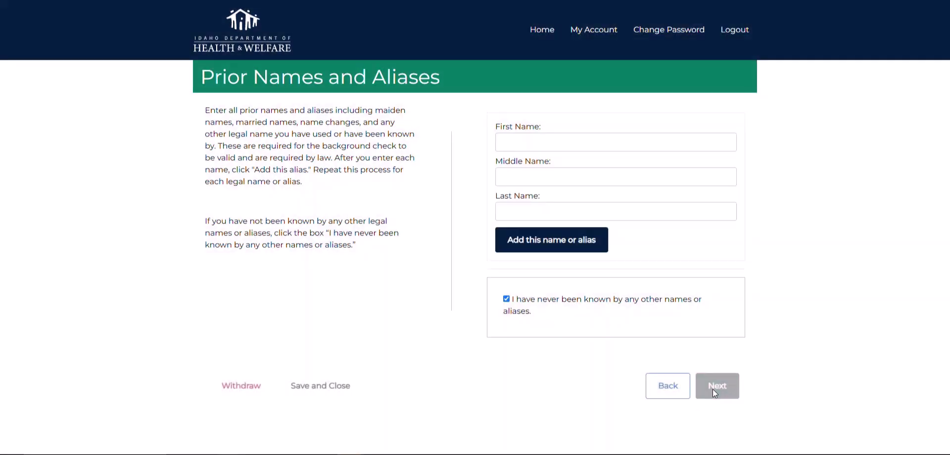
- Proceed past the criminal record rights notice and answer No to ever being arrested for a felony or misdemeanor
scroll(795, 344, down, 15)
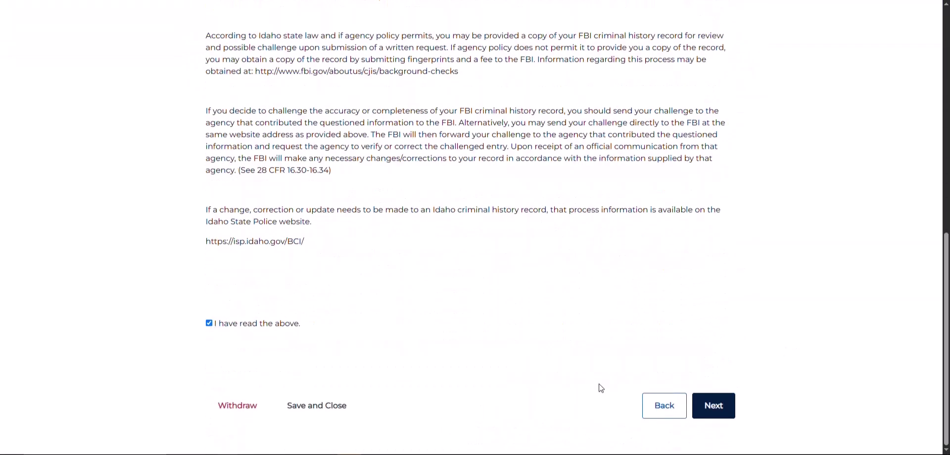
click(709, 413)
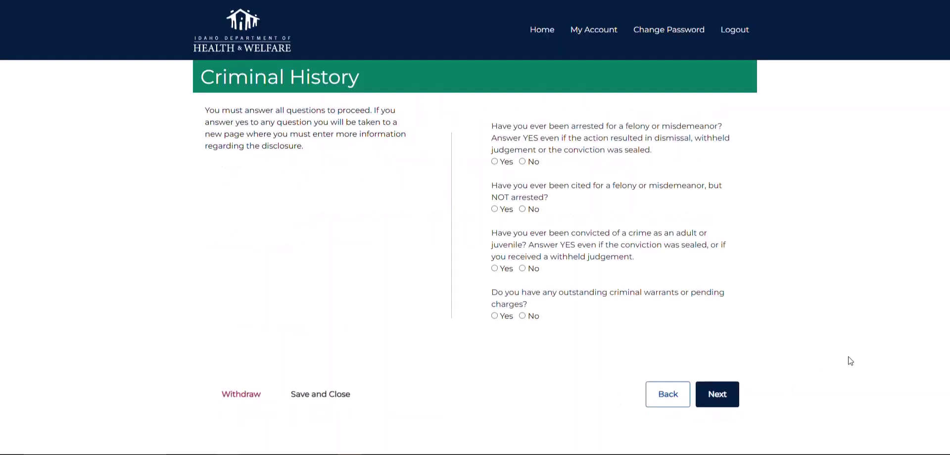
click(522, 162)
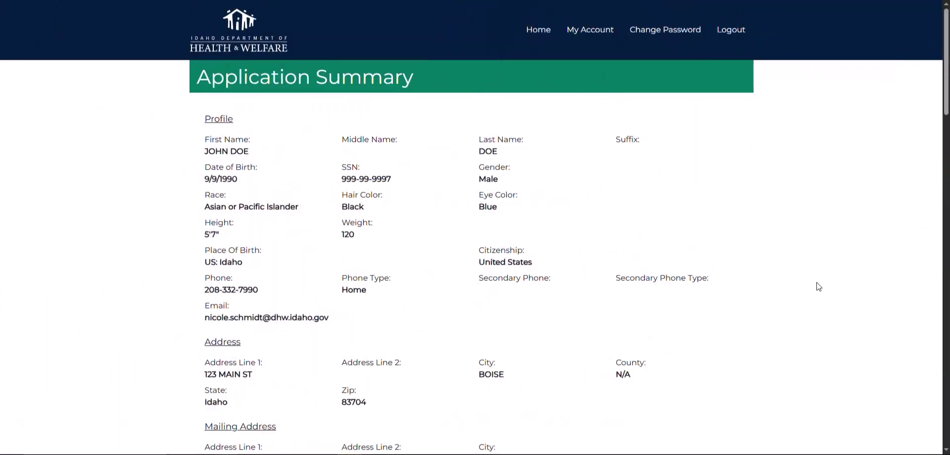
- Review the Application Summary, certify that the information is reviewed, true and correct, and finish the application
scroll(819, 287, down, 12)
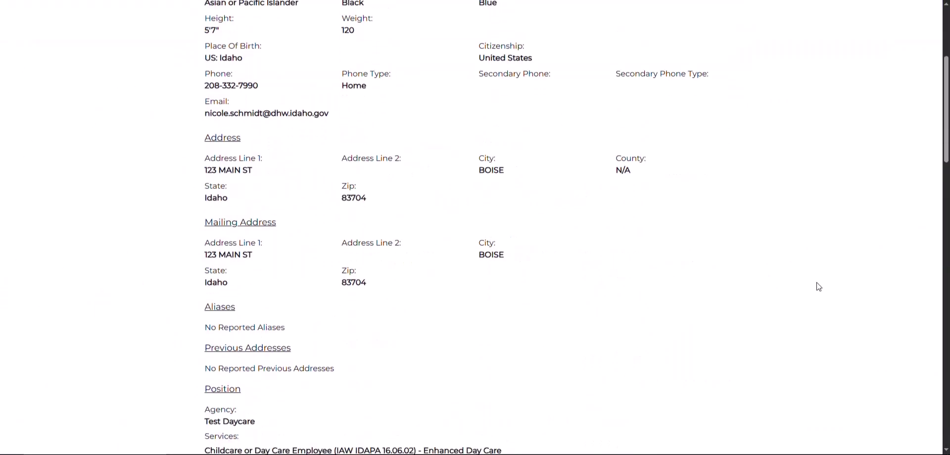
scroll(819, 287, down, 15)
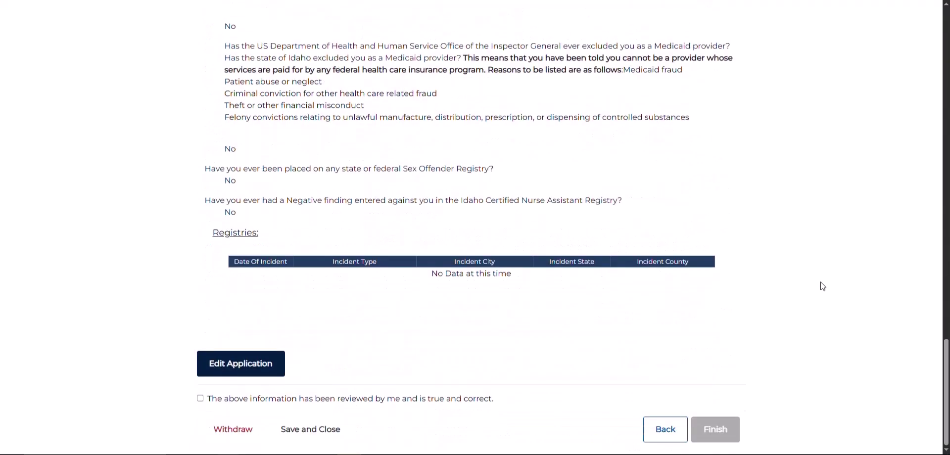
click(200, 398)
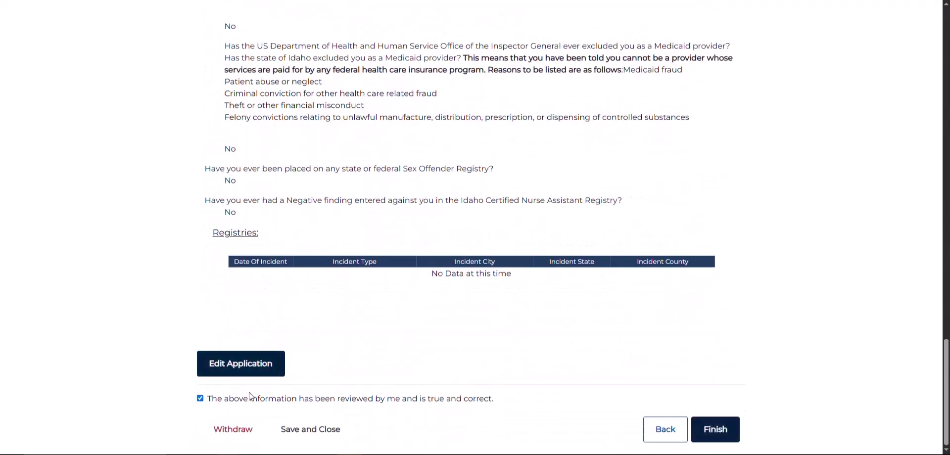
click(720, 437)
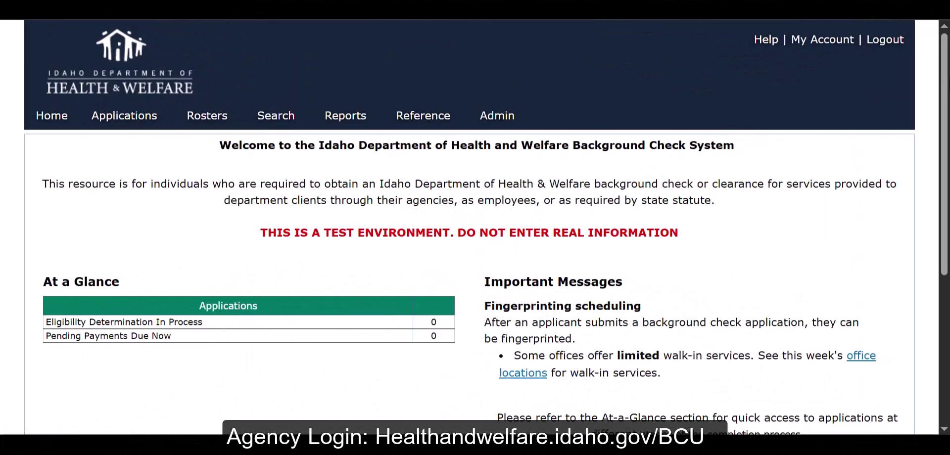
- In the agency portal, open the Not Yet Submitted applications and resume the applicant's Test Daycare application
mouse_move(125, 120)
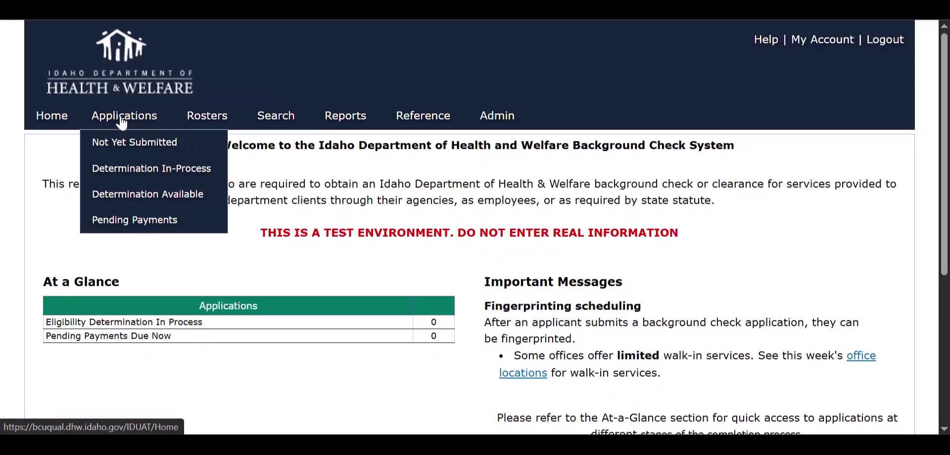
click(123, 148)
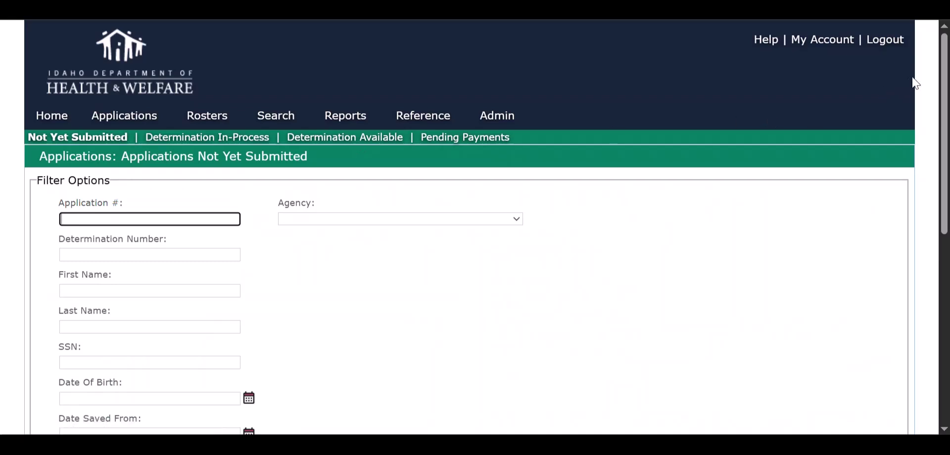
scroll(769, 122, down, 3)
scroll(542, 272, down, 4)
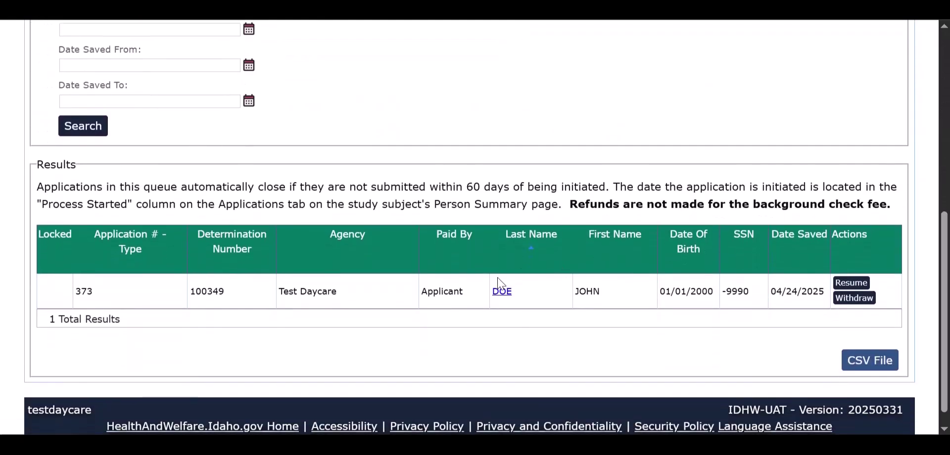
click(852, 284)
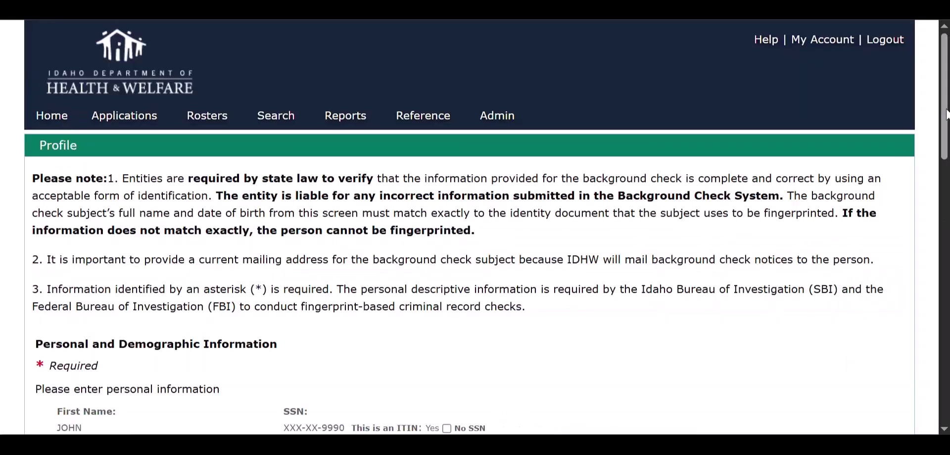
- On the Profile page, mark at least five years at the current address and no other names known, and proceed
drag(946, 114, 947, 346)
click(536, 231)
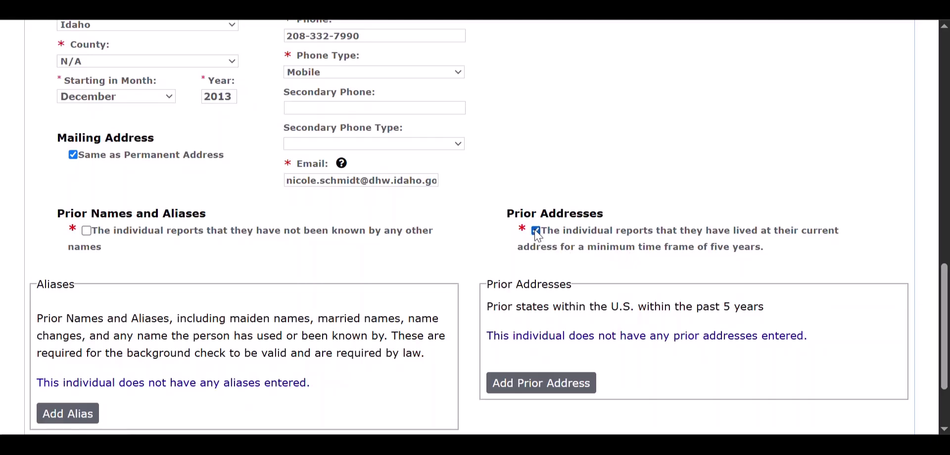
click(86, 231)
drag(944, 284, 943, 328)
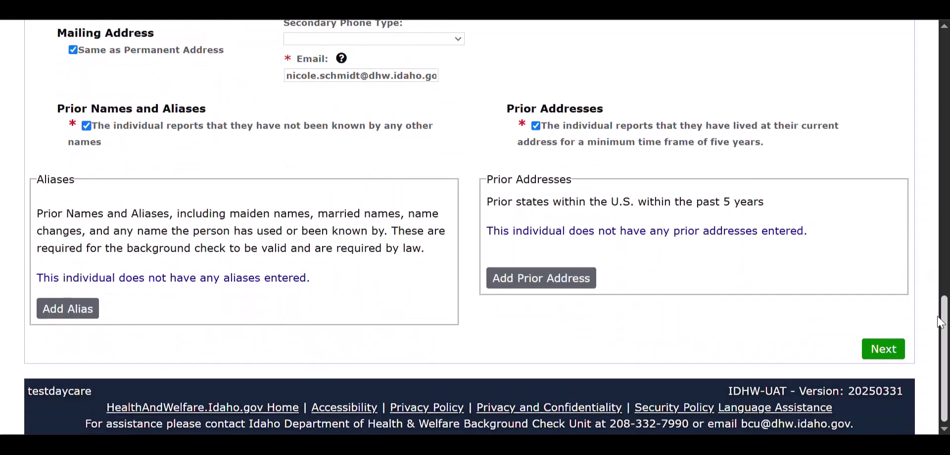
click(889, 352)
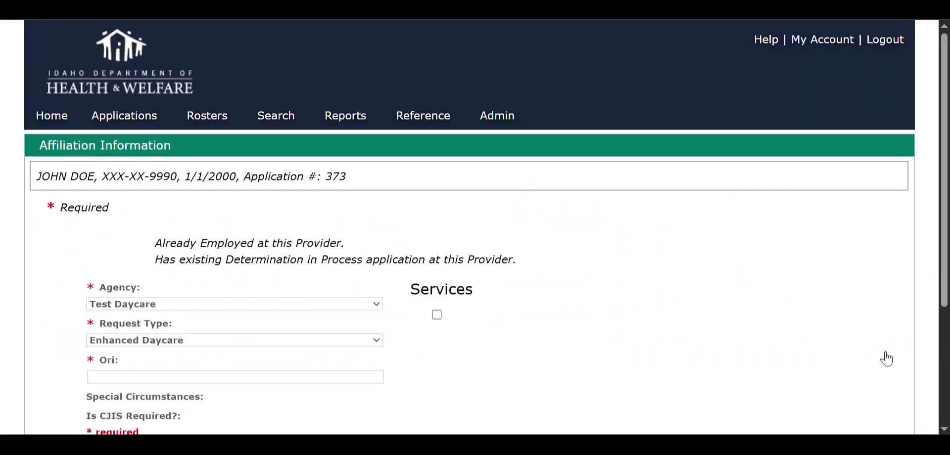
- Advance through the Affiliation Information and Verify Identity pages, and review the registry results on Research Registries
click(894, 346)
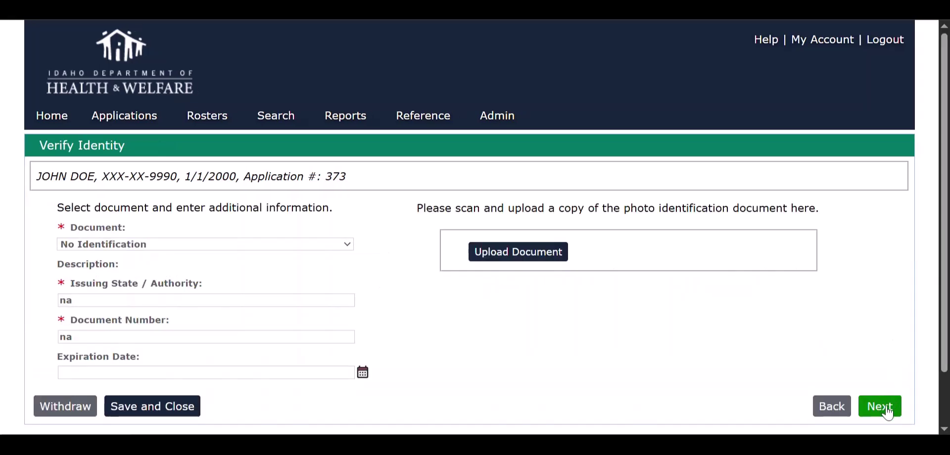
click(886, 407)
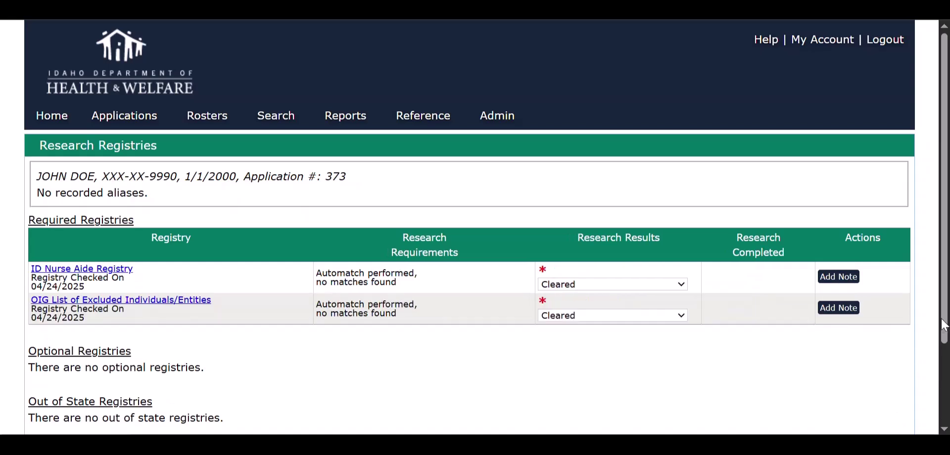
drag(946, 324, 946, 363)
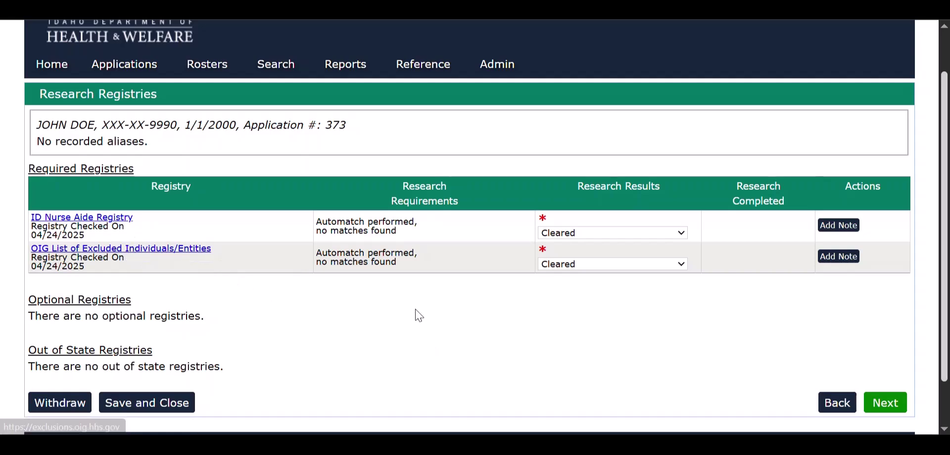
- Accept the Cleared registry results and advance through the Offenses Review and Data Review pages to the fingerprint method choice
click(884, 402)
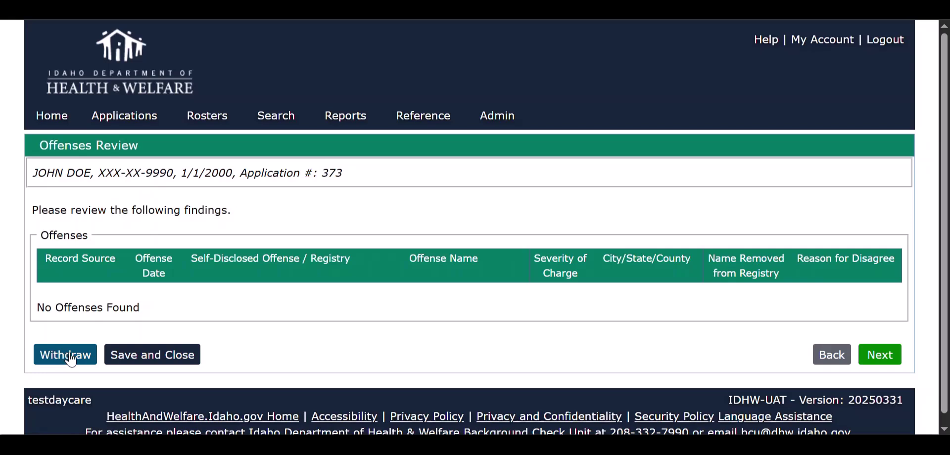
click(881, 356)
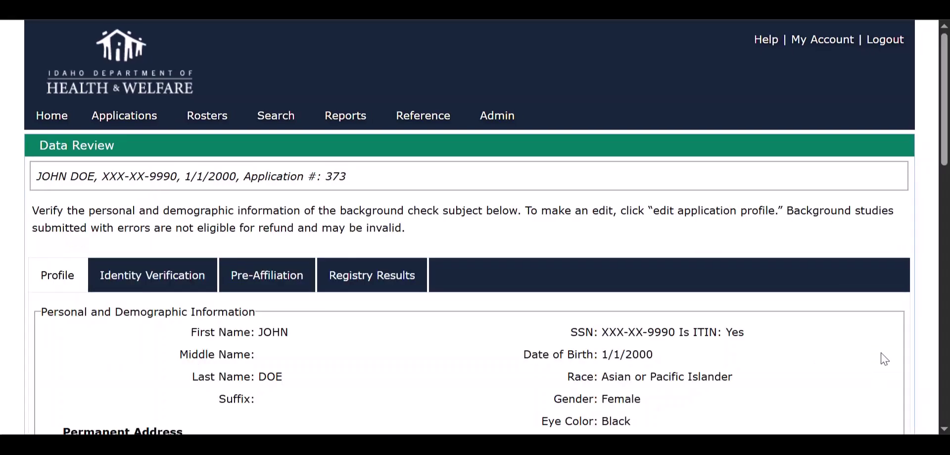
drag(947, 152, 946, 410)
click(887, 344)
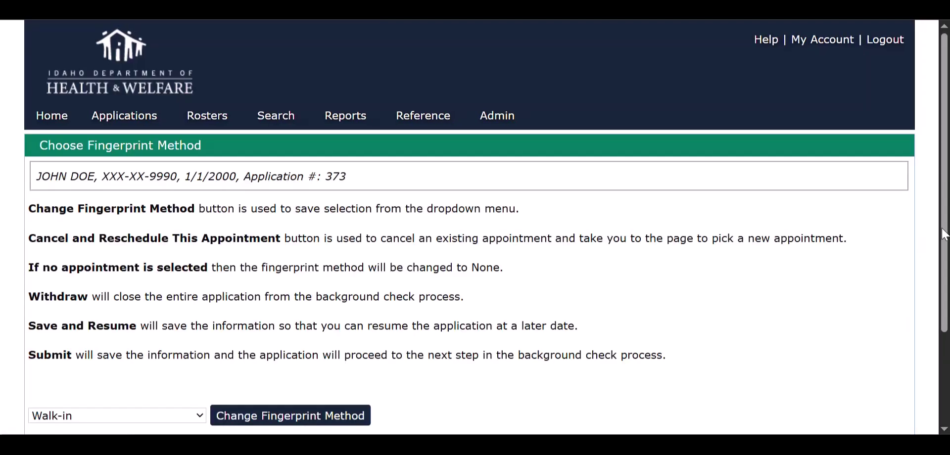
- Submit the application with Walk-in as the fingerprint method, and review the submission confirmation page
drag(945, 238, 945, 319)
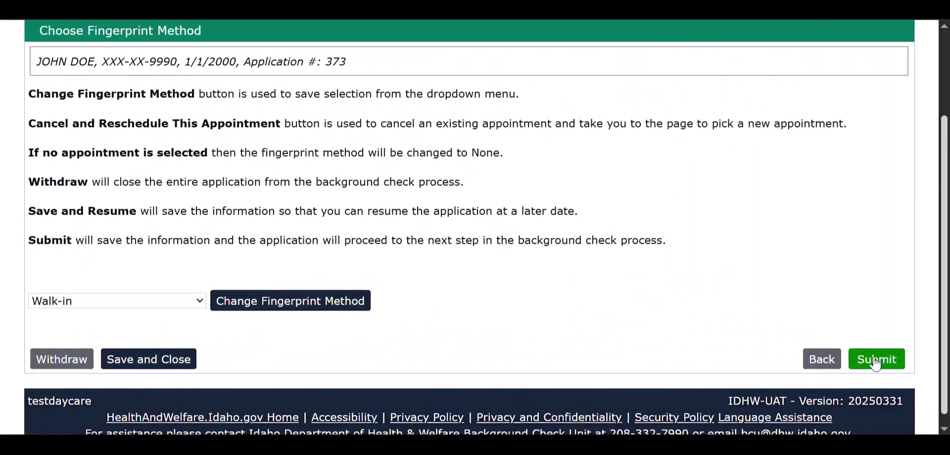
click(640, 298)
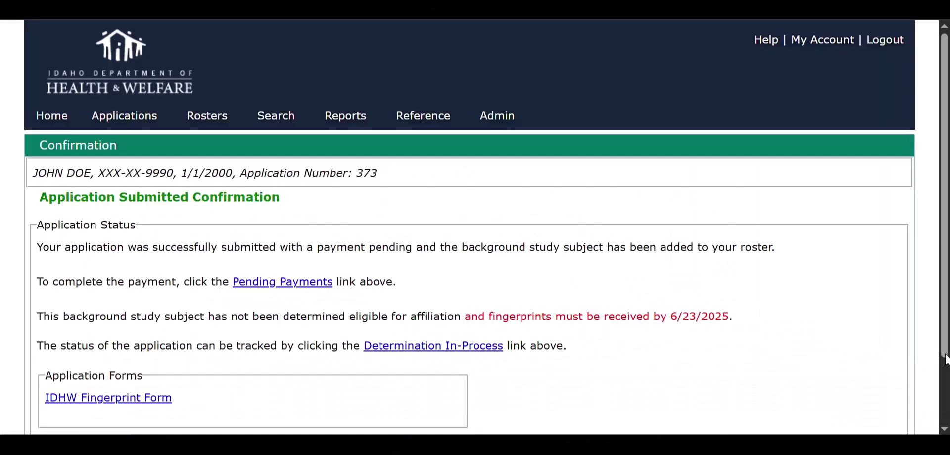
drag(945, 358, 946, 410)
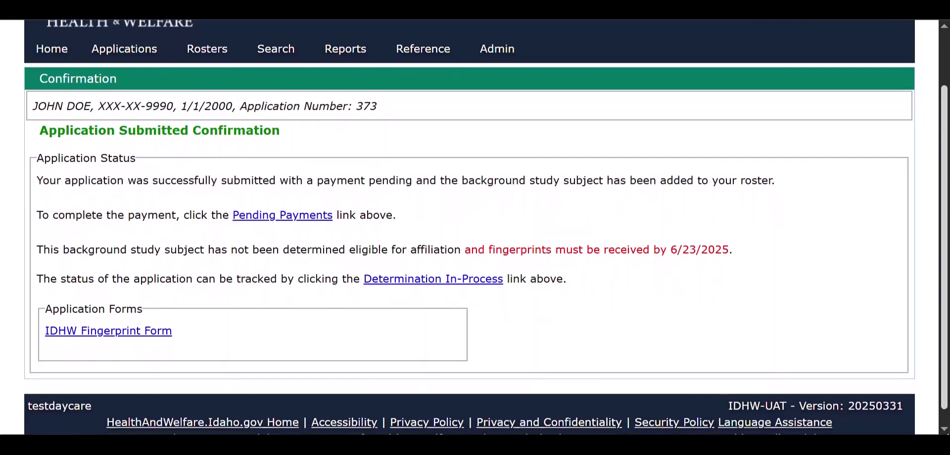